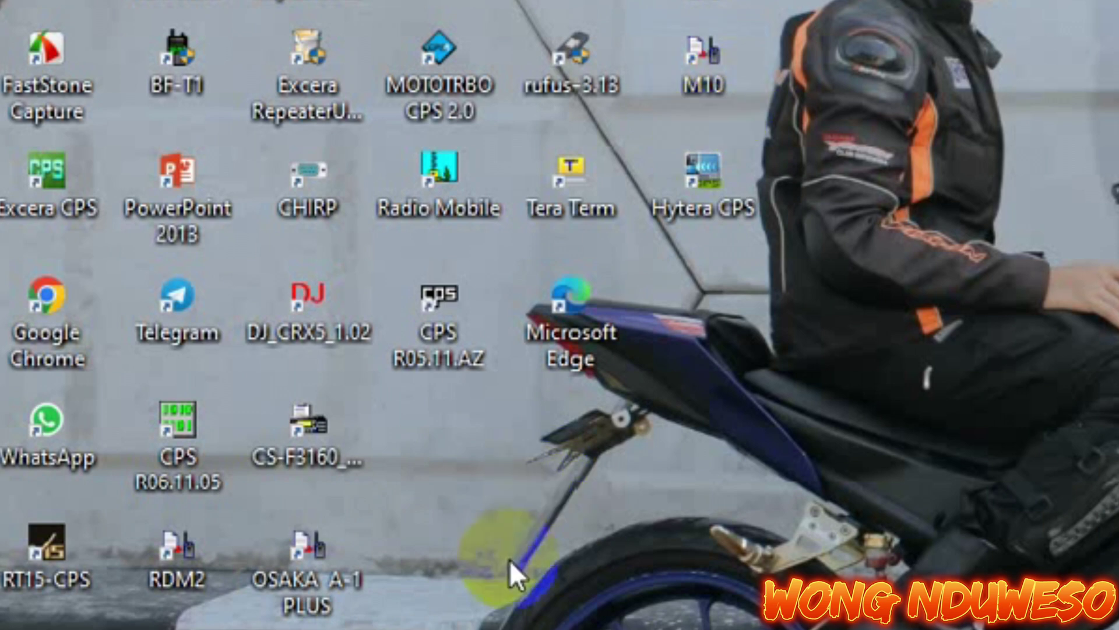
# Step: Launch the M10 programming software and open its communication port settings
pyautogui.click(304, 525)
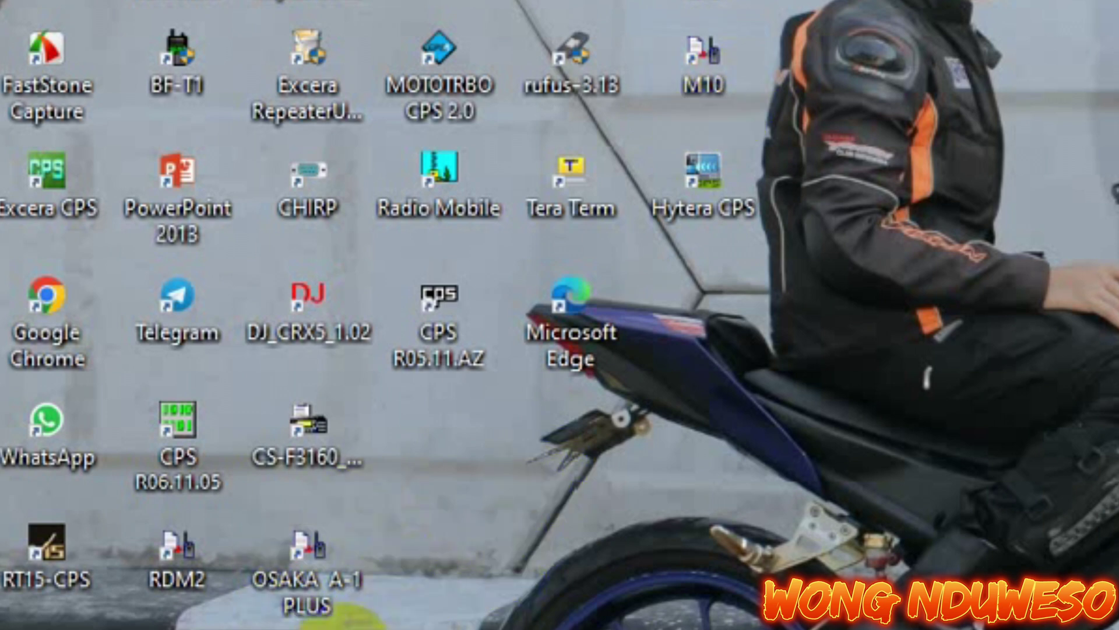
pyautogui.click(393, 576)
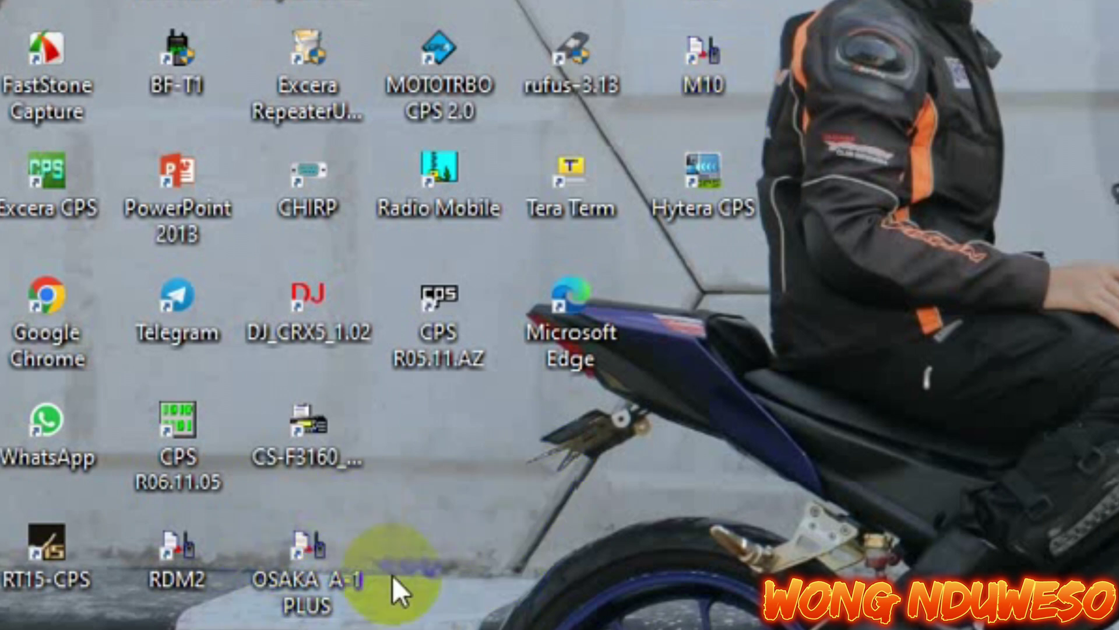
pyautogui.doubleClick(729, 45)
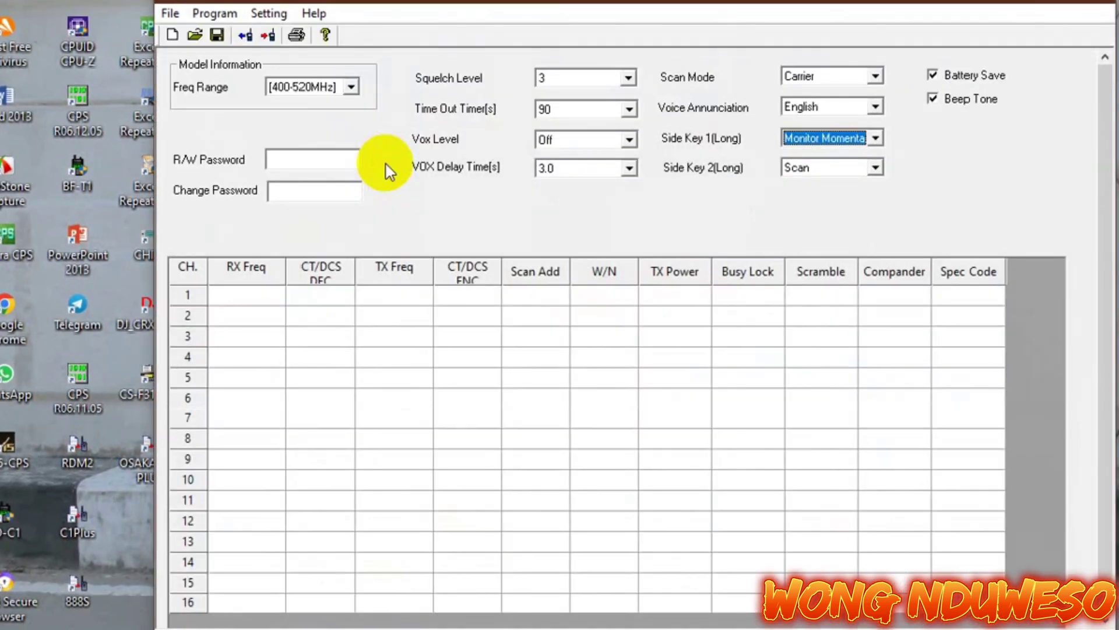
pyautogui.click(270, 14)
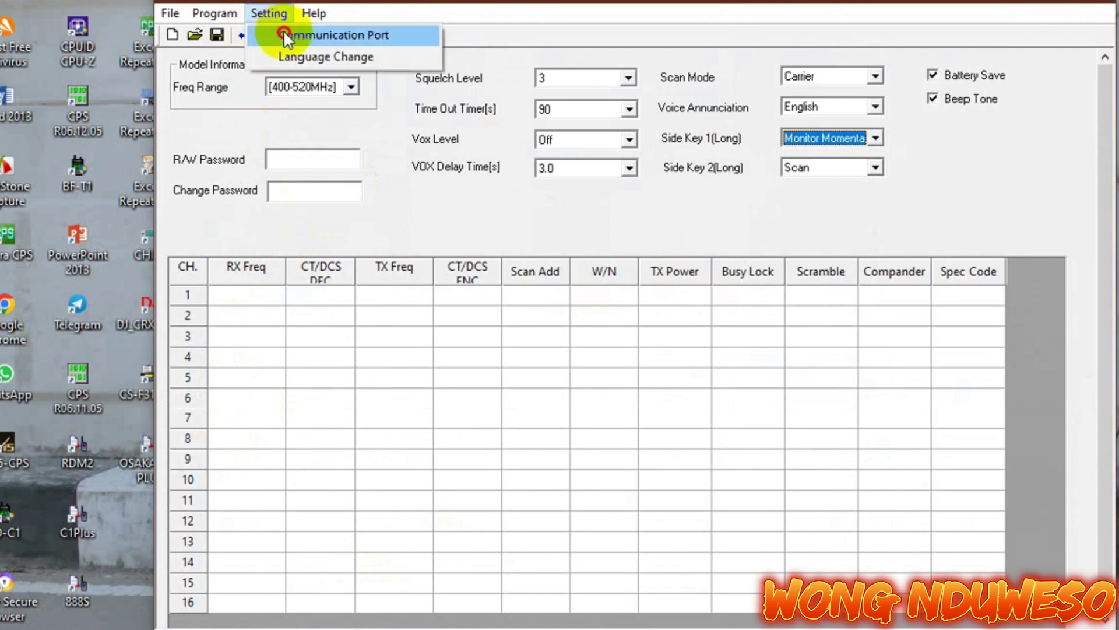
pyautogui.click(284, 35)
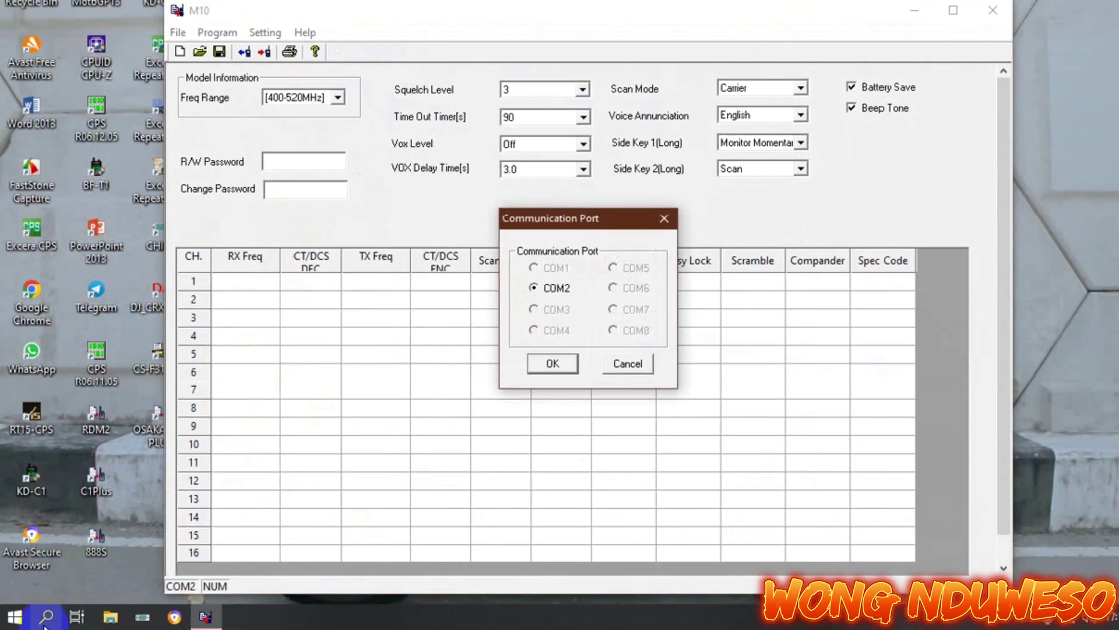
# Step: Check in Device Manager which COM port the USB-serial programming cable uses
pyautogui.click(45, 618)
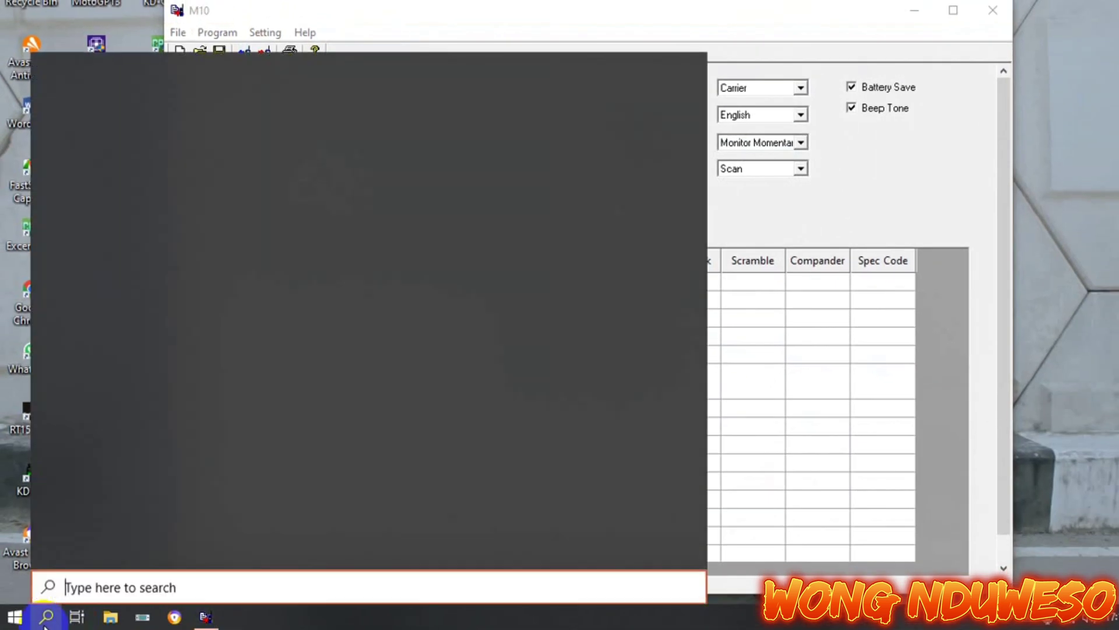
pyautogui.write('devic')
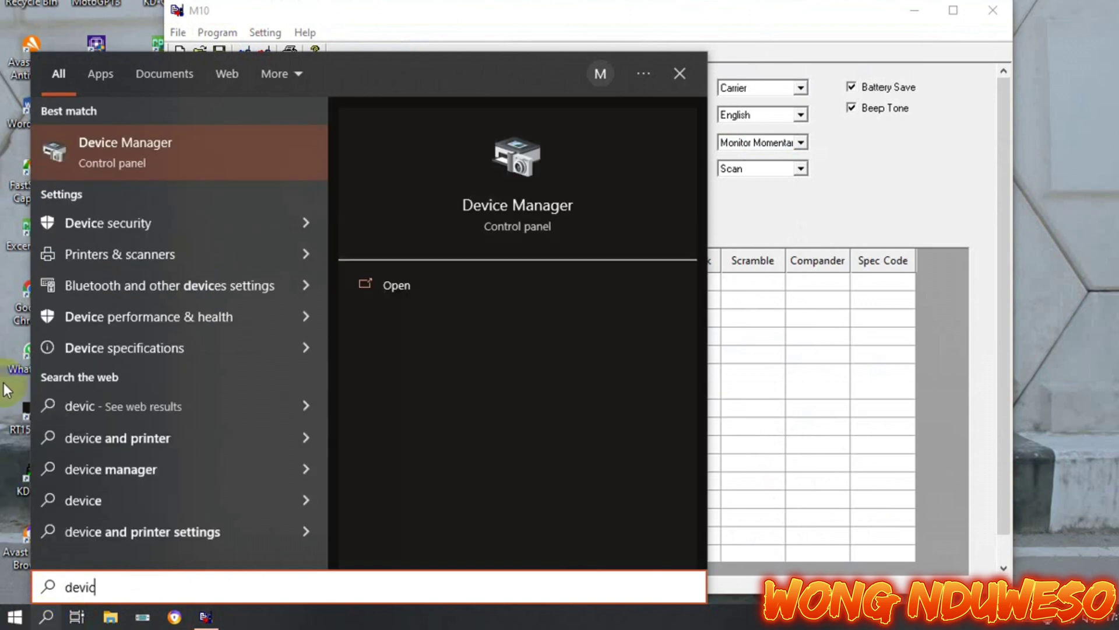
pyautogui.click(145, 162)
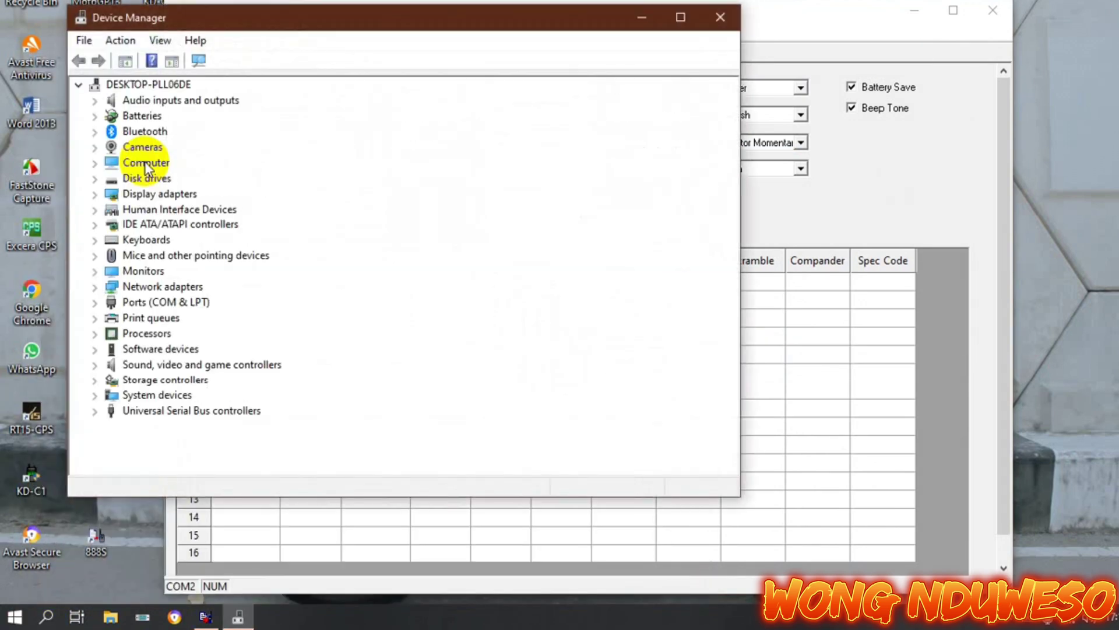
pyautogui.click(94, 302)
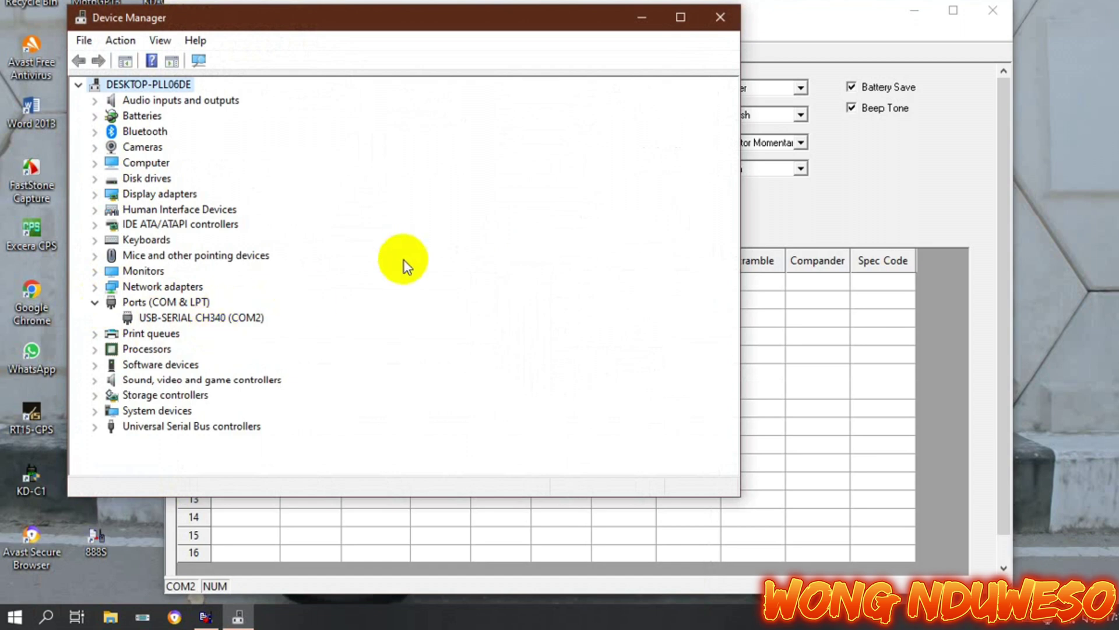
pyautogui.click(722, 17)
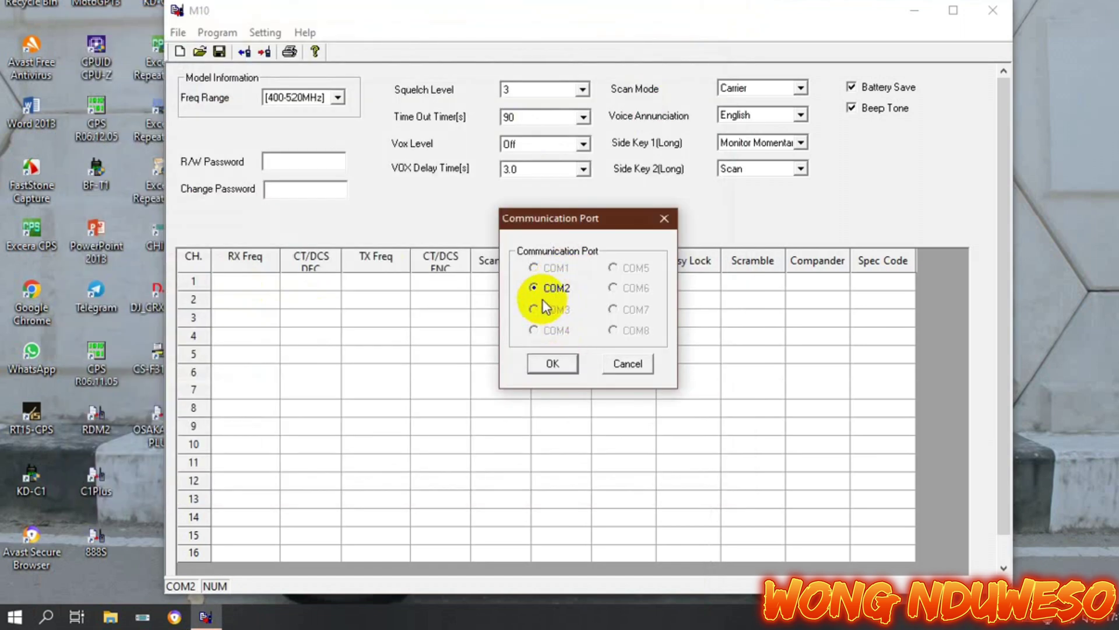
# Step: Confirm COM2 as the communication port, try to read the radio's data in M10, and close the program
pyautogui.click(551, 363)
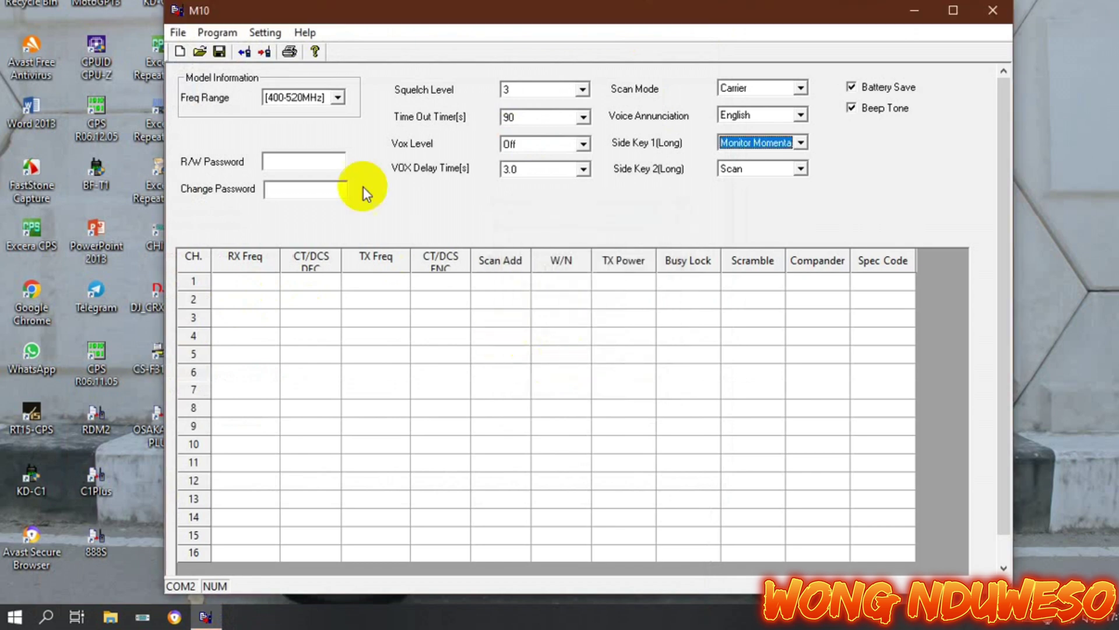
pyautogui.click(250, 55)
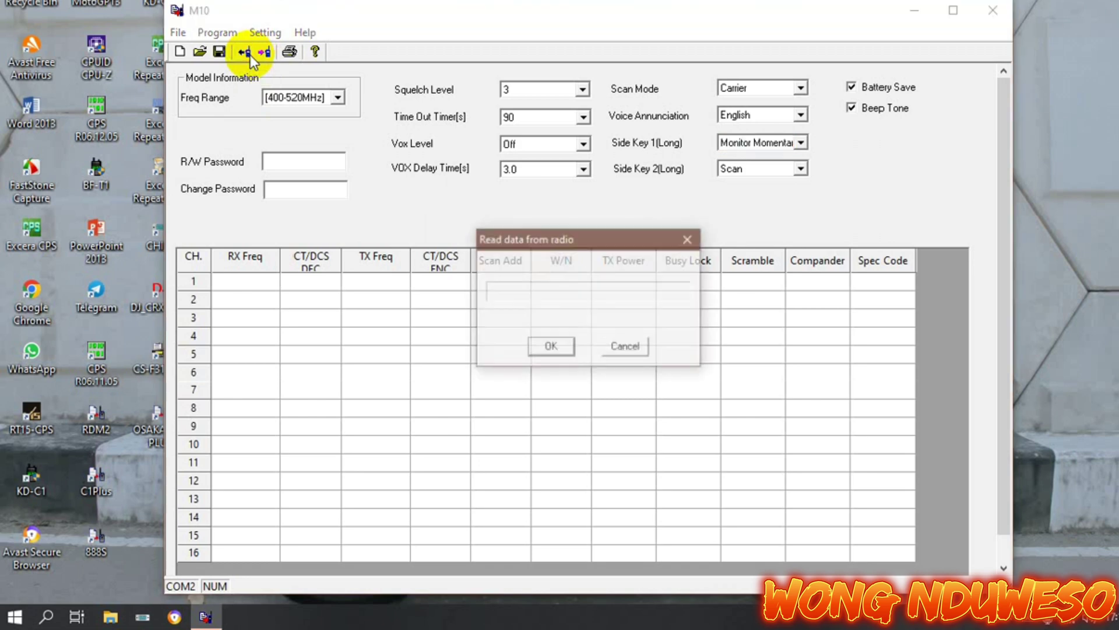
pyautogui.click(551, 344)
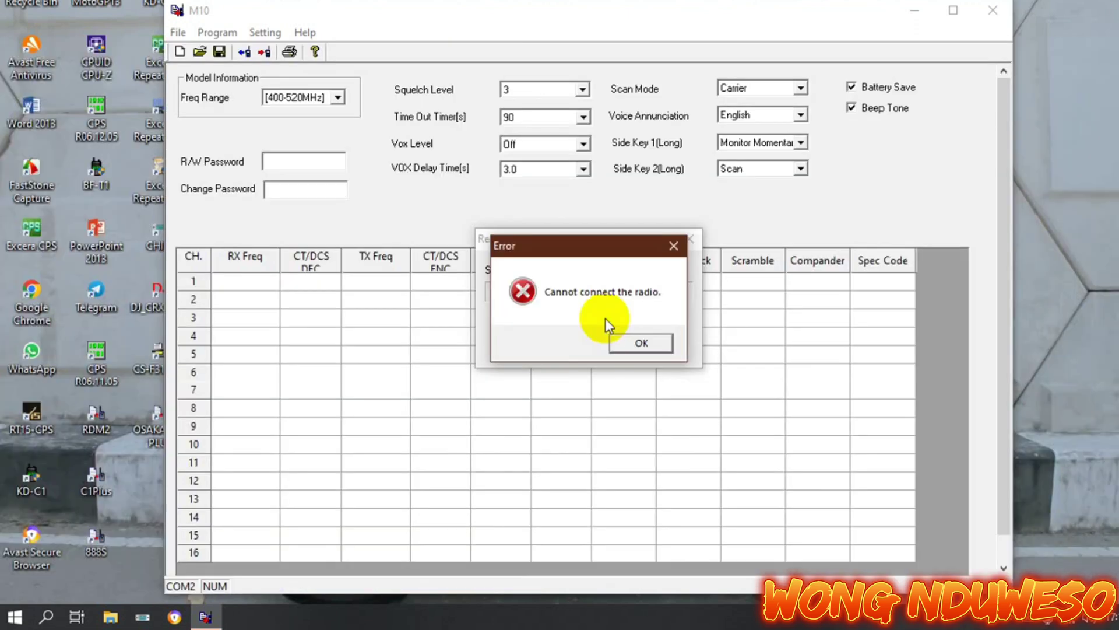
pyautogui.click(634, 344)
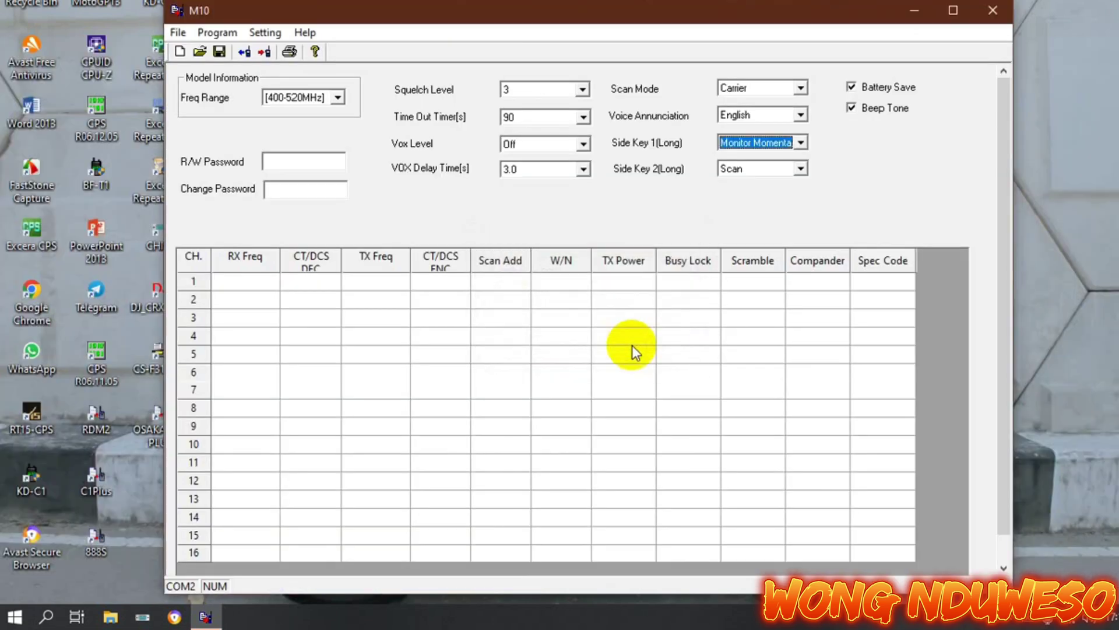
pyautogui.click(997, 13)
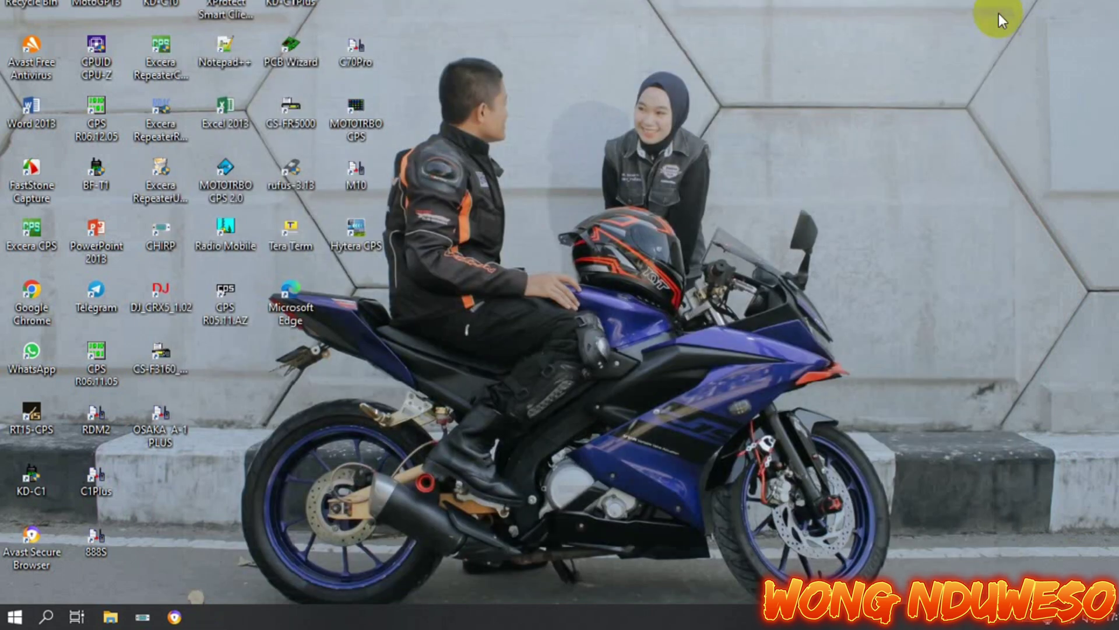
# Step: Launch the OSAKA A-1 PLUS software and confirm COM2 as its communication port
pyautogui.doubleClick(156, 429)
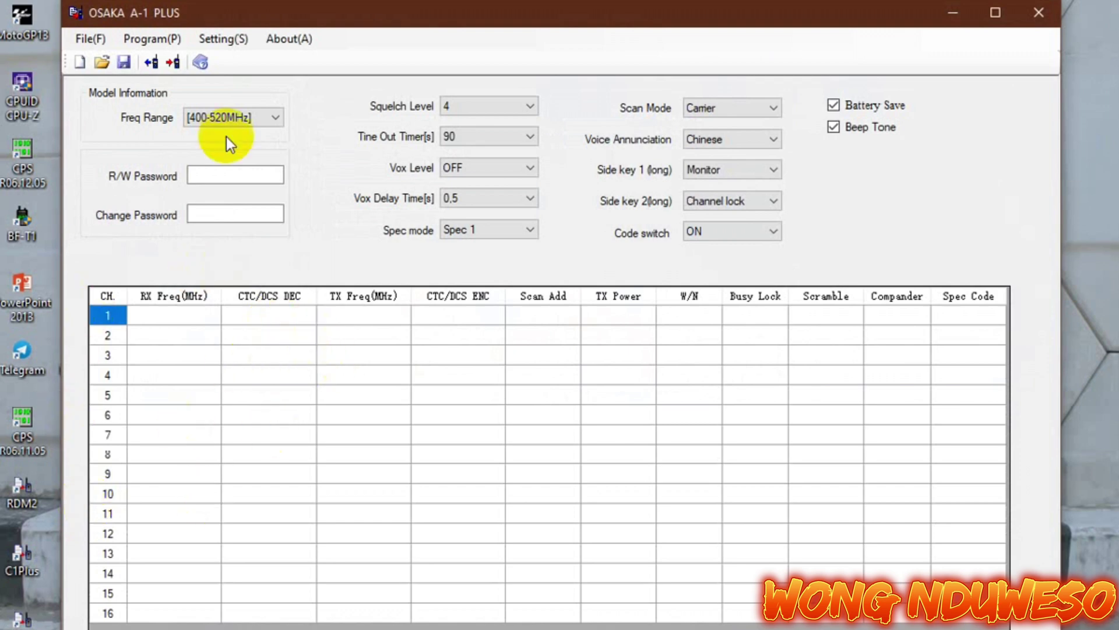
pyautogui.click(217, 41)
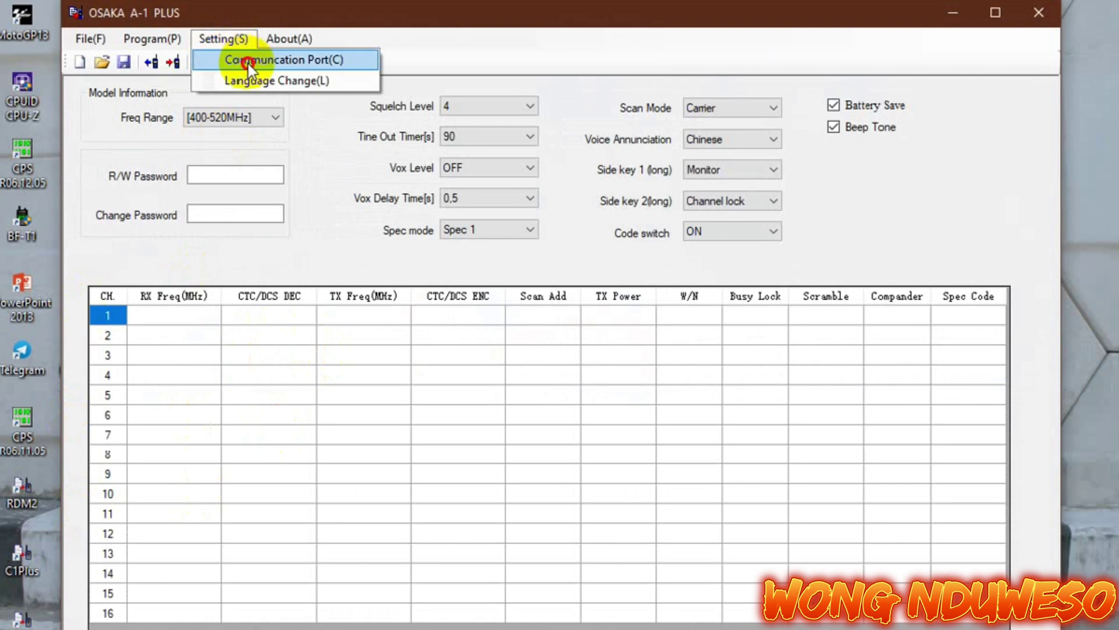
pyautogui.click(248, 64)
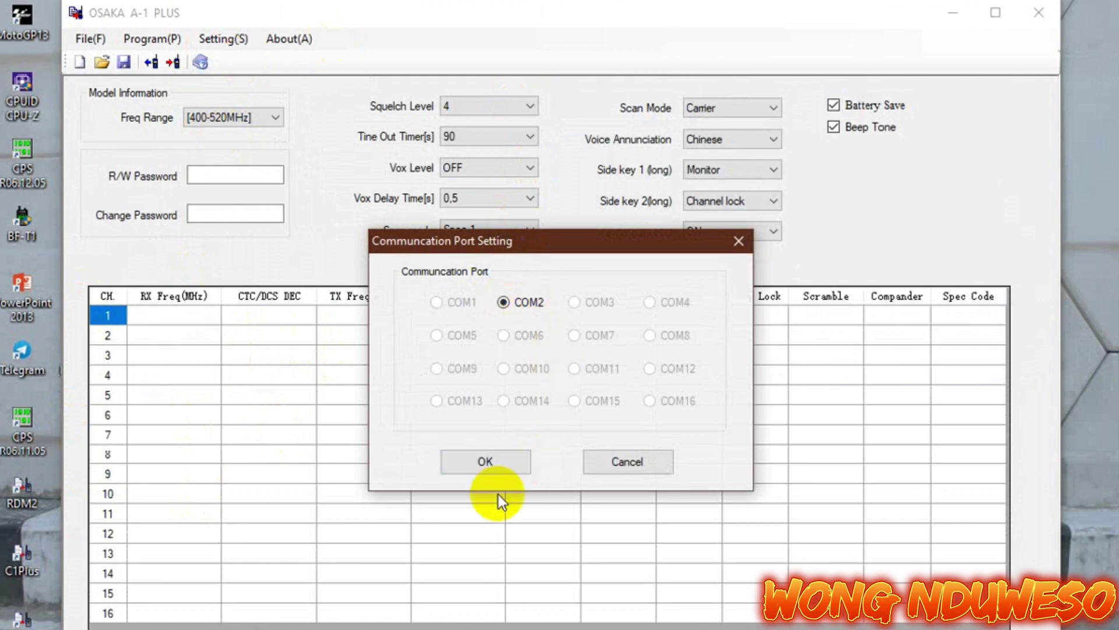
pyautogui.click(498, 457)
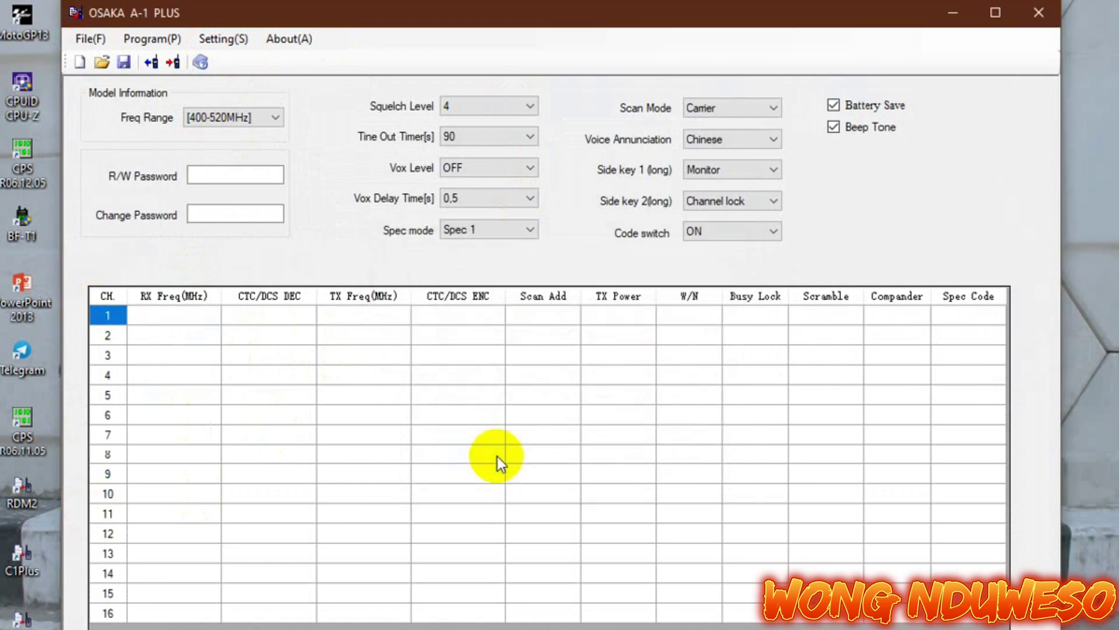
# Step: Read the channel data and settings from the radio
pyautogui.click(150, 40)
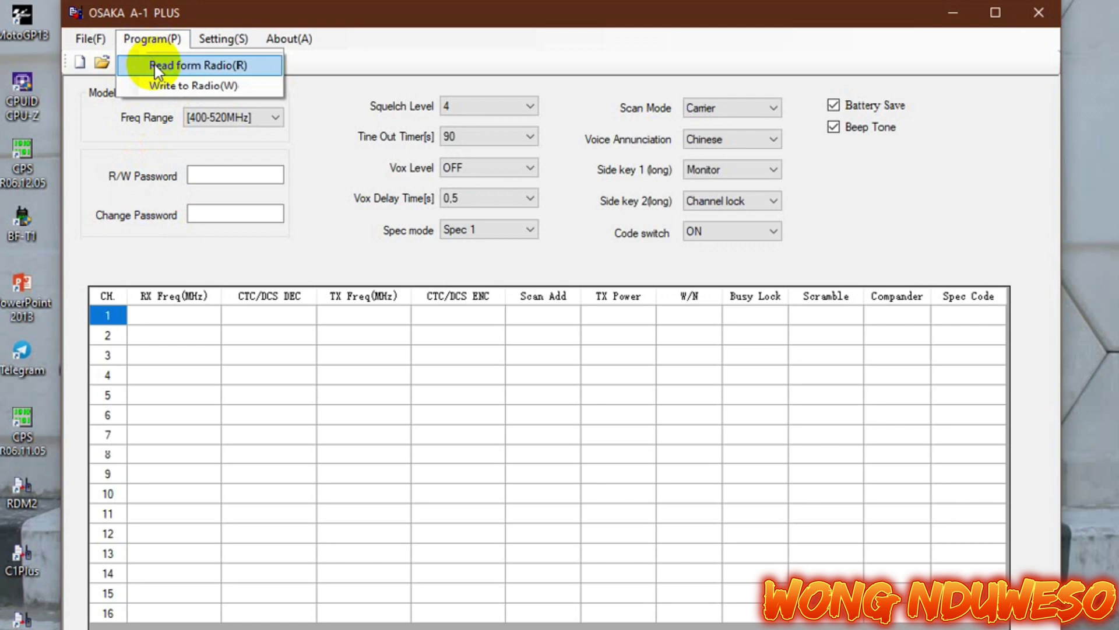
pyautogui.click(155, 65)
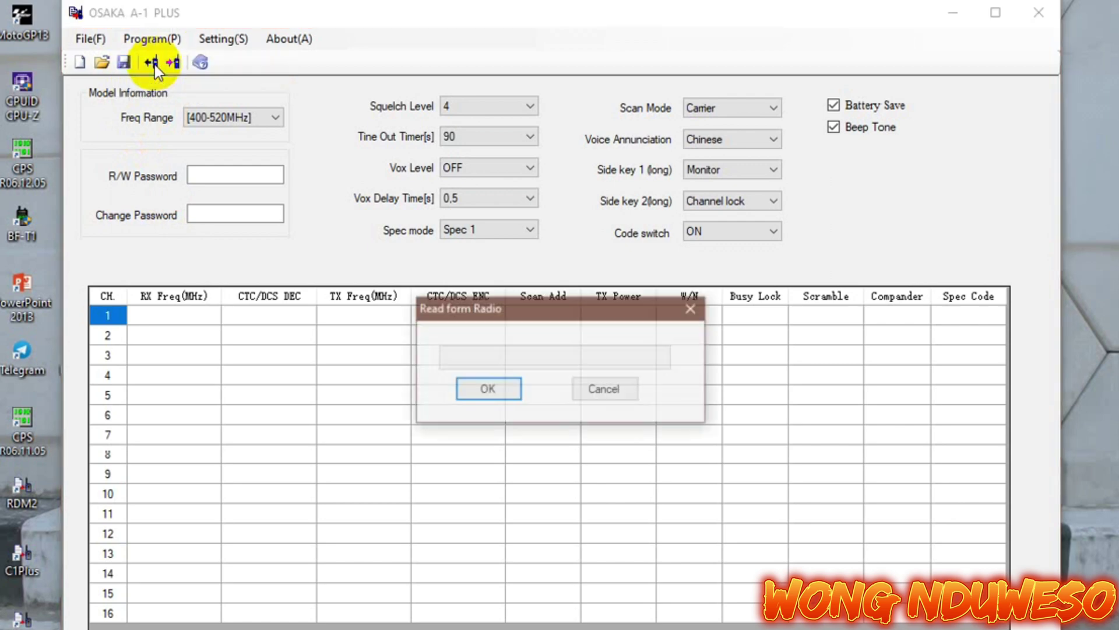
pyautogui.click(464, 391)
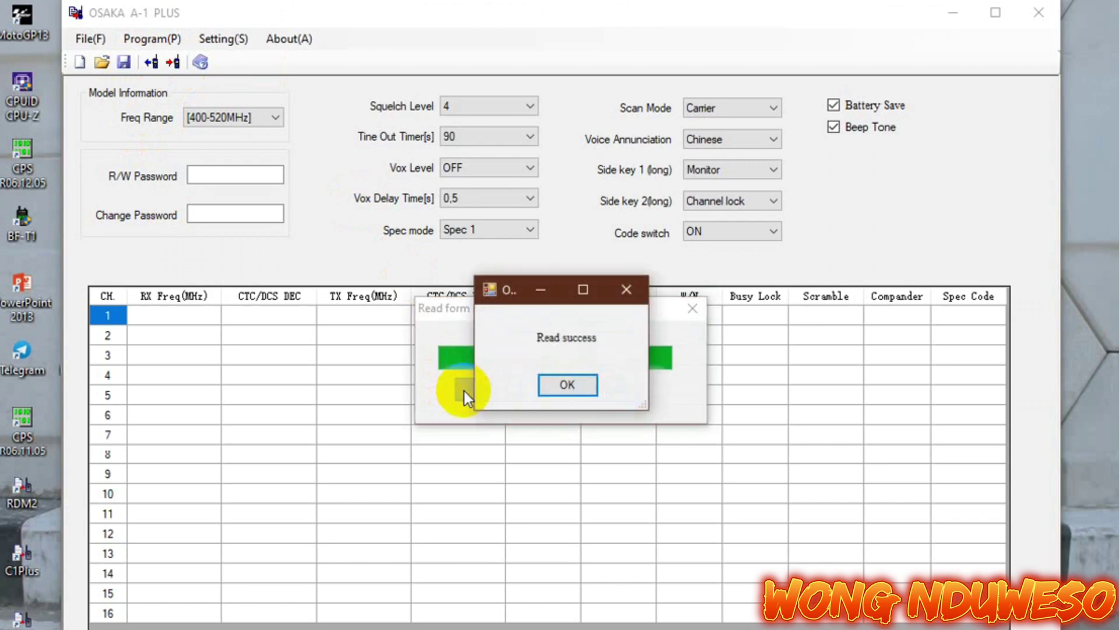
pyautogui.click(571, 385)
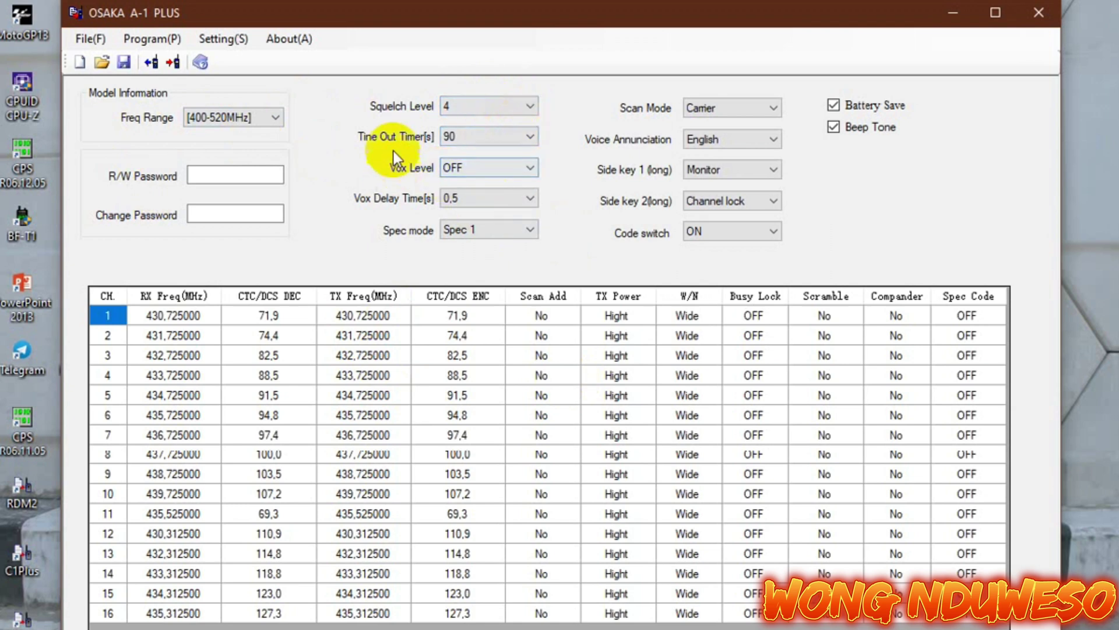
# Step: Examine the available time-out timer values and the Vox level and delay settings
pyautogui.click(478, 142)
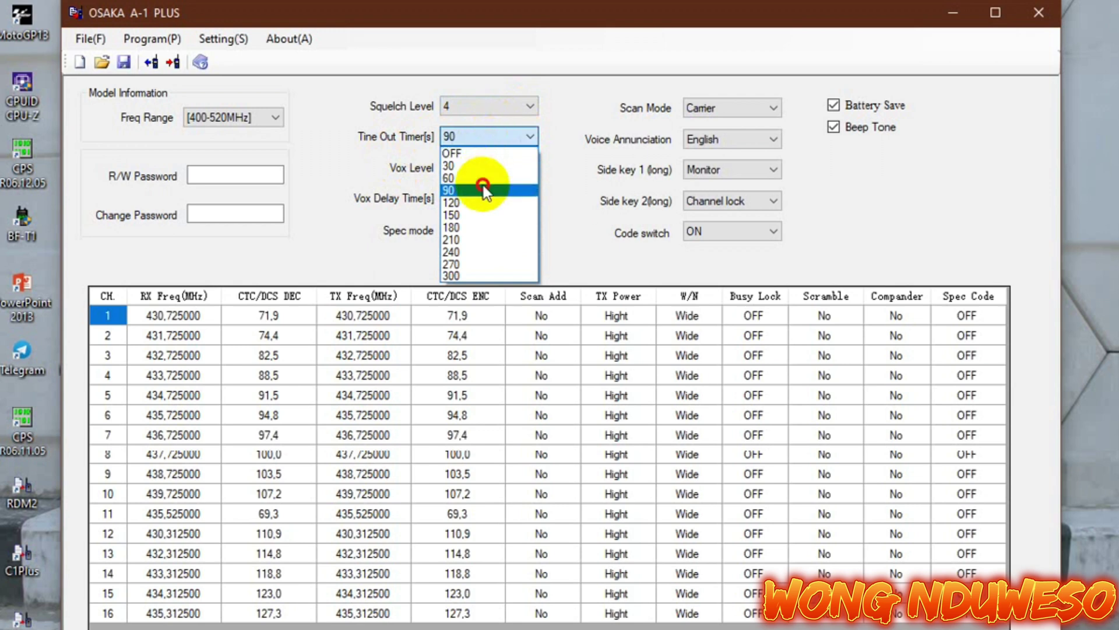
pyautogui.click(484, 185)
pyautogui.click(506, 134)
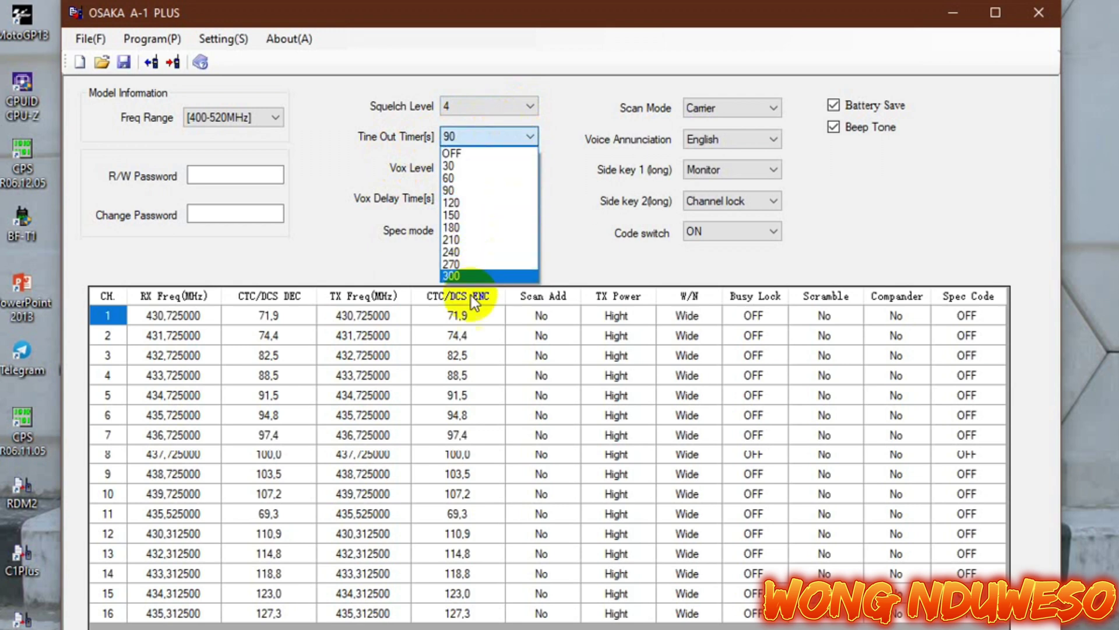
pyautogui.click(474, 192)
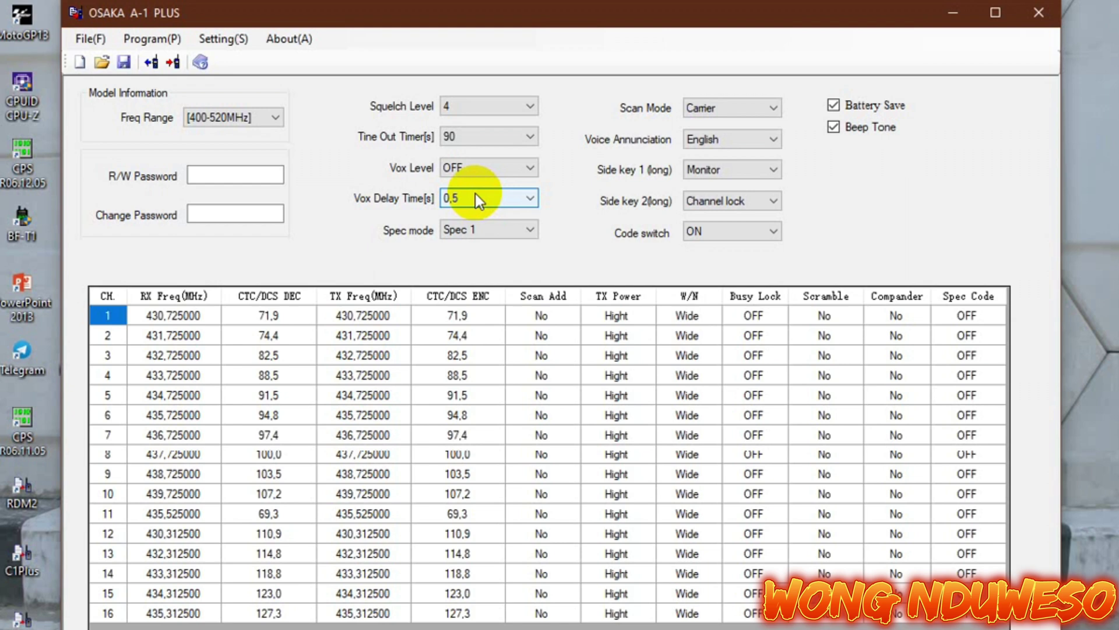
pyautogui.click(501, 167)
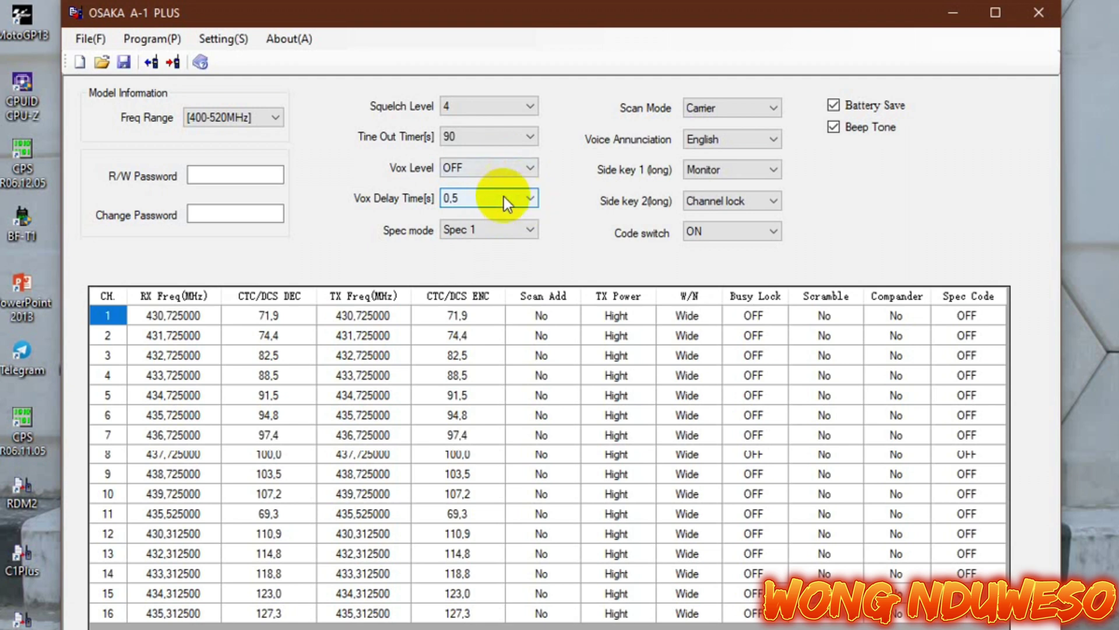
pyautogui.click(461, 168)
# Step: Examine the scan mode setting and the functions available for side keys 1 and 2
pyautogui.click(748, 113)
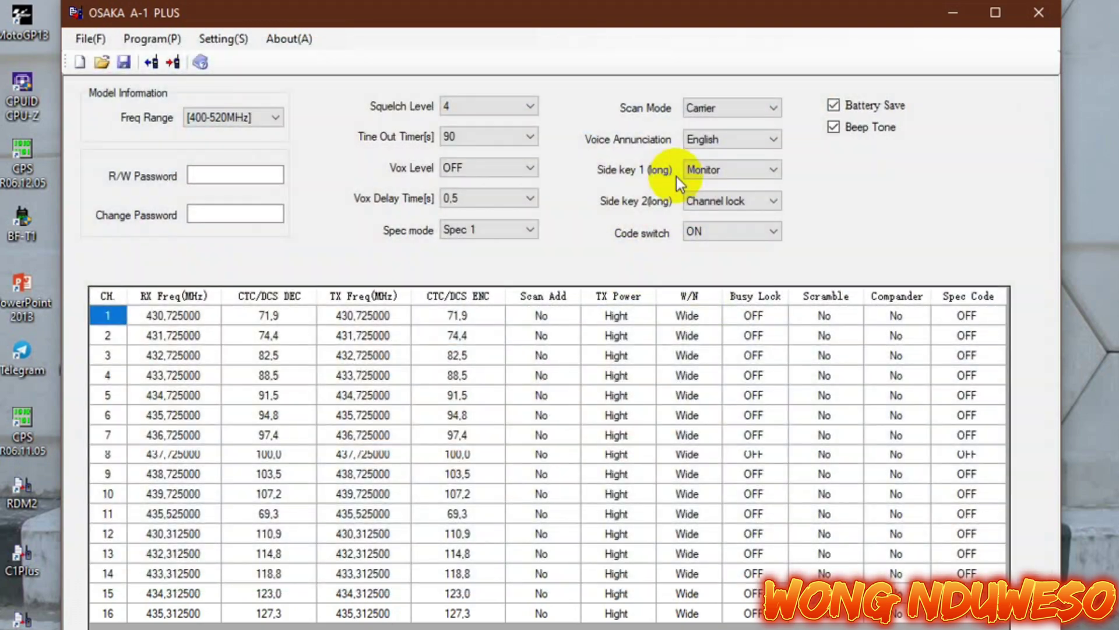
pyautogui.click(699, 173)
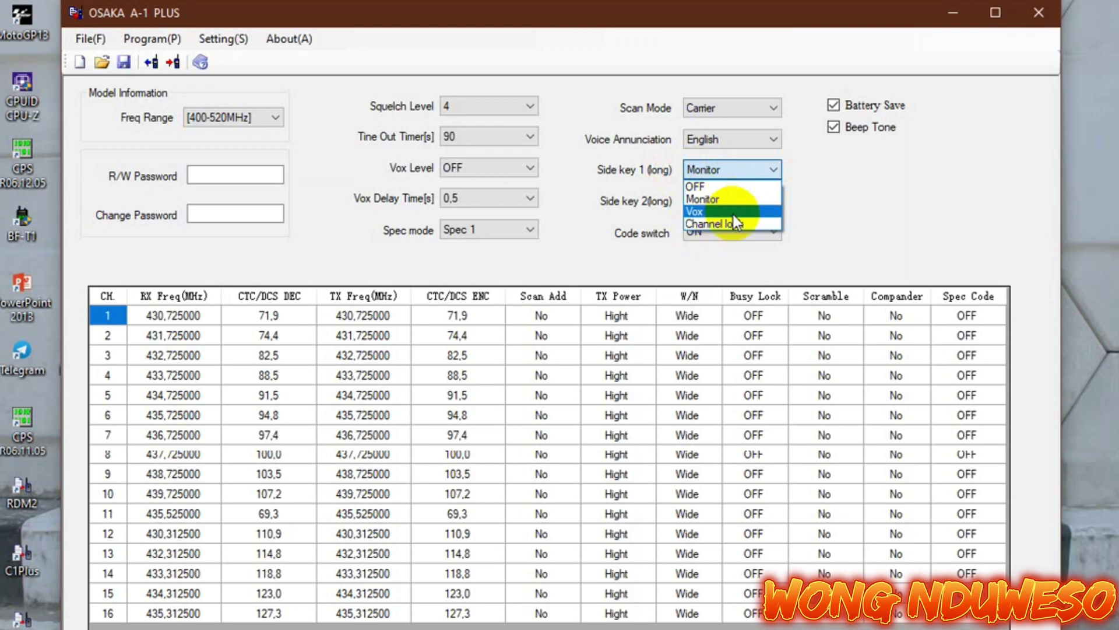
pyautogui.click(775, 169)
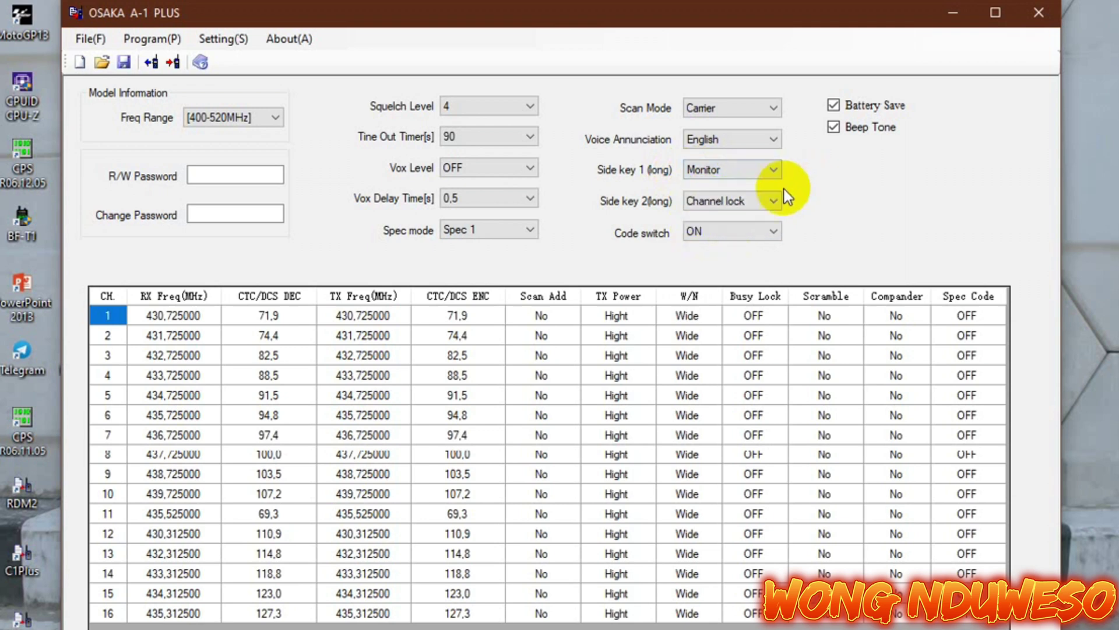
pyautogui.click(772, 204)
pyautogui.click(849, 183)
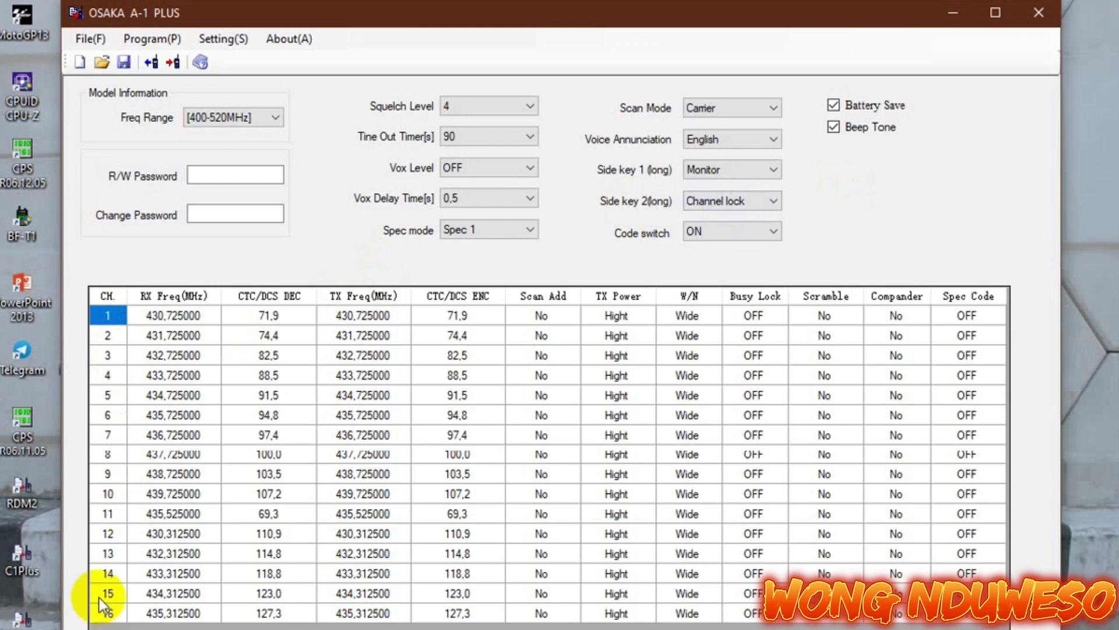
# Step: Review the channel table's frequencies and tone codes, and locate the command for writing data to the radio
pyautogui.click(123, 315)
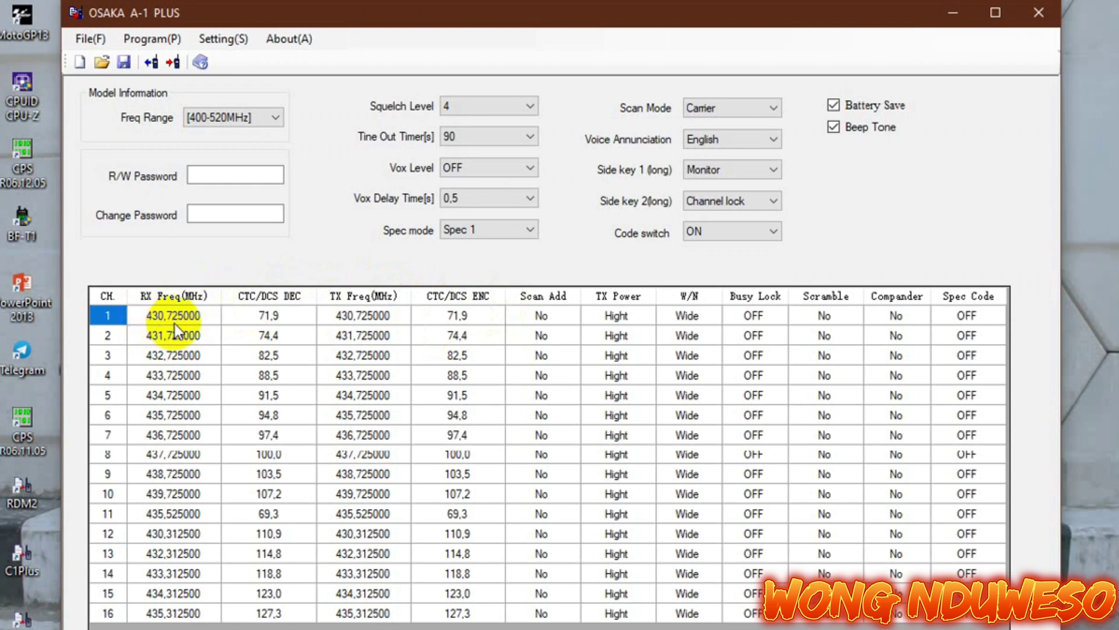
pyautogui.click(263, 305)
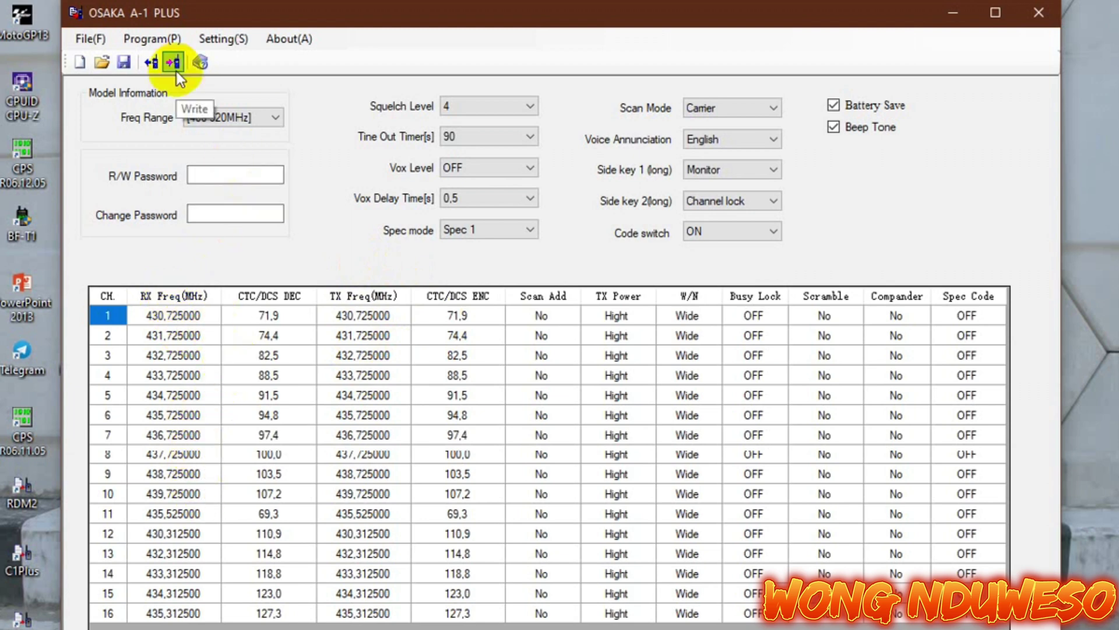
pyautogui.click(173, 41)
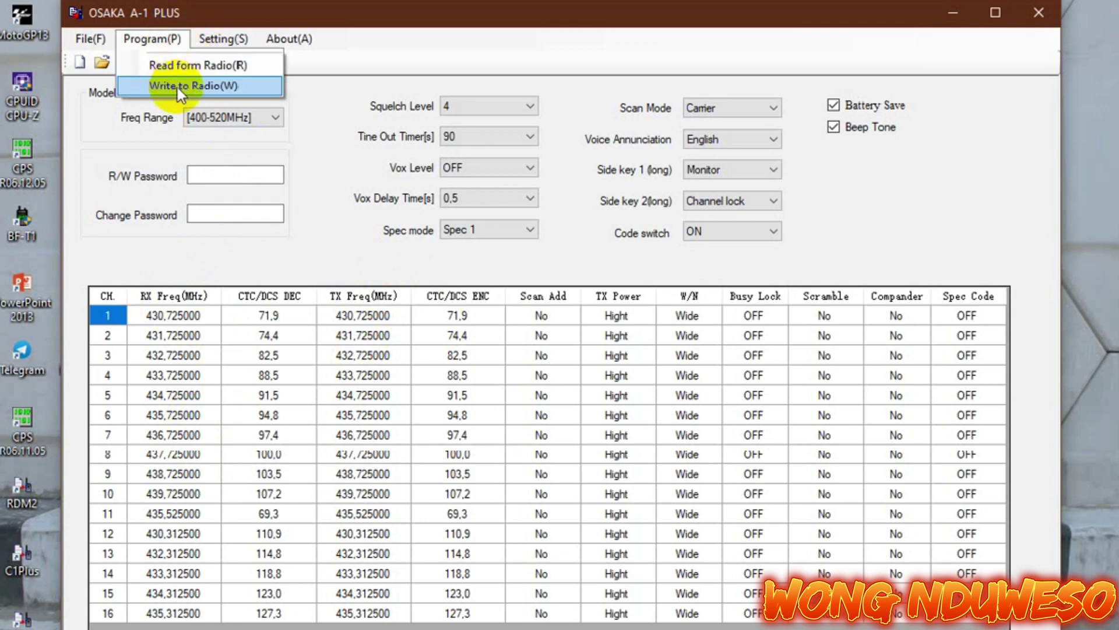
pyautogui.click(195, 266)
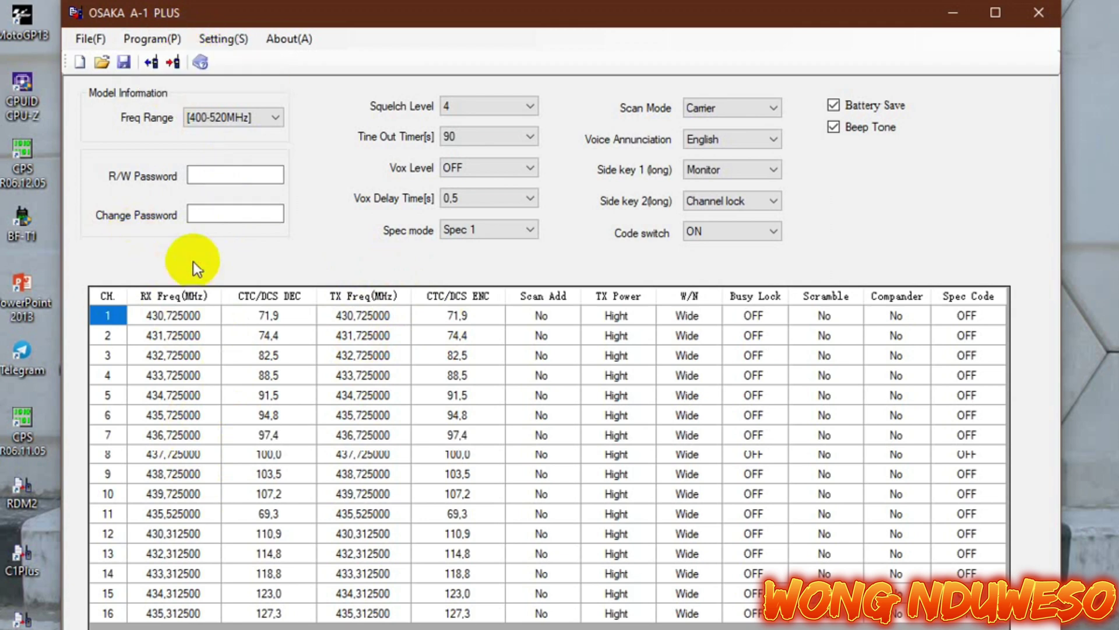
# Step: Write the channel data and settings to the radio, and close the programming software without saving the data
pyautogui.click(174, 63)
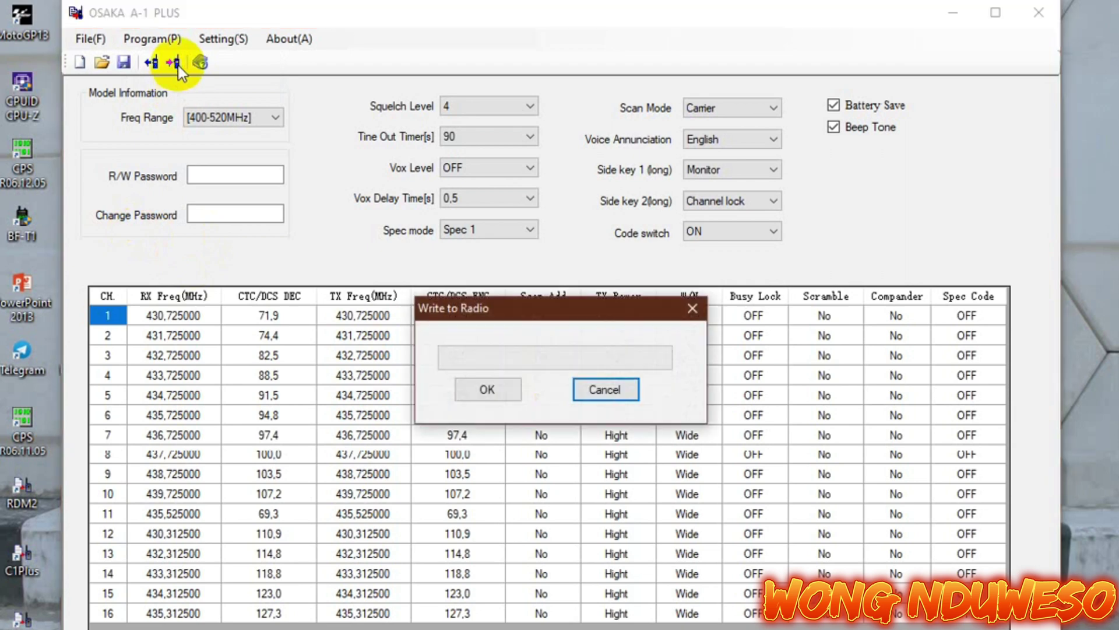
pyautogui.click(481, 391)
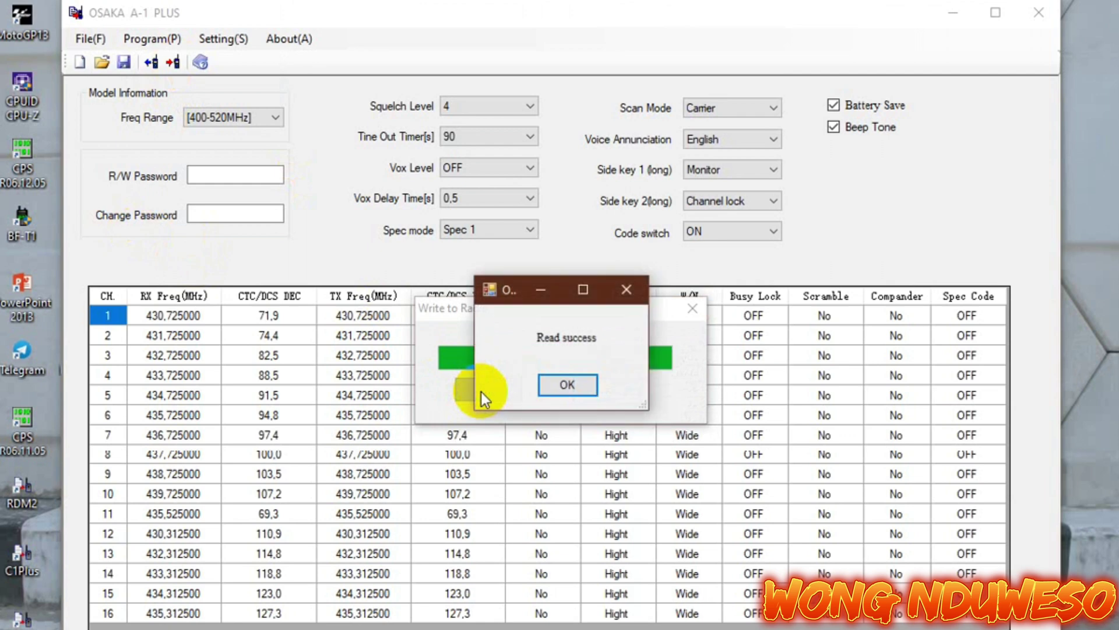
pyautogui.click(582, 391)
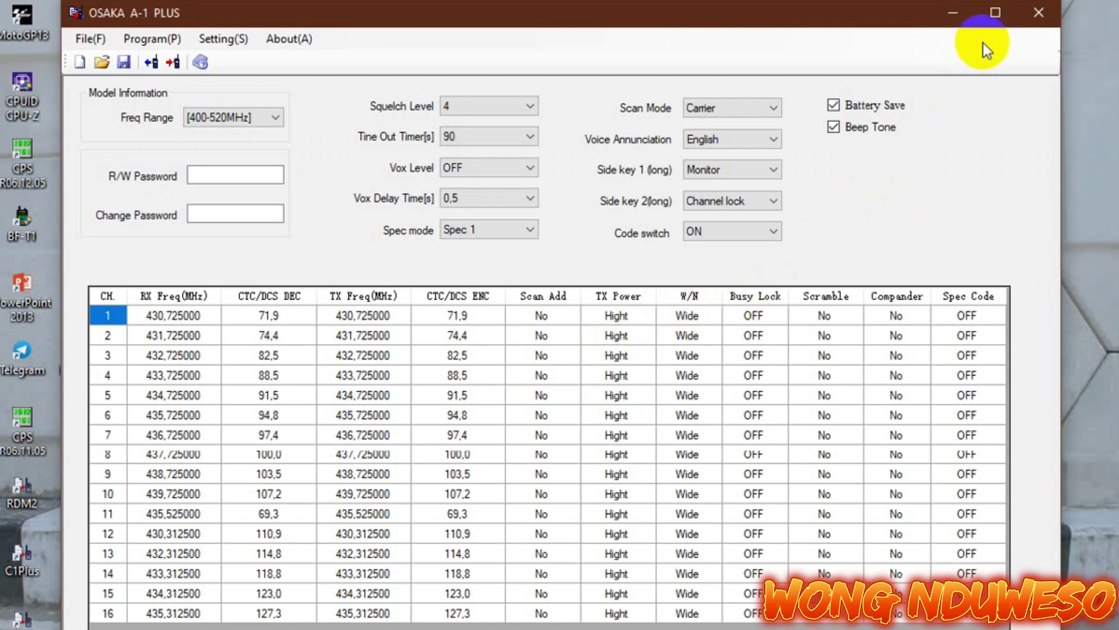
pyautogui.click(1038, 12)
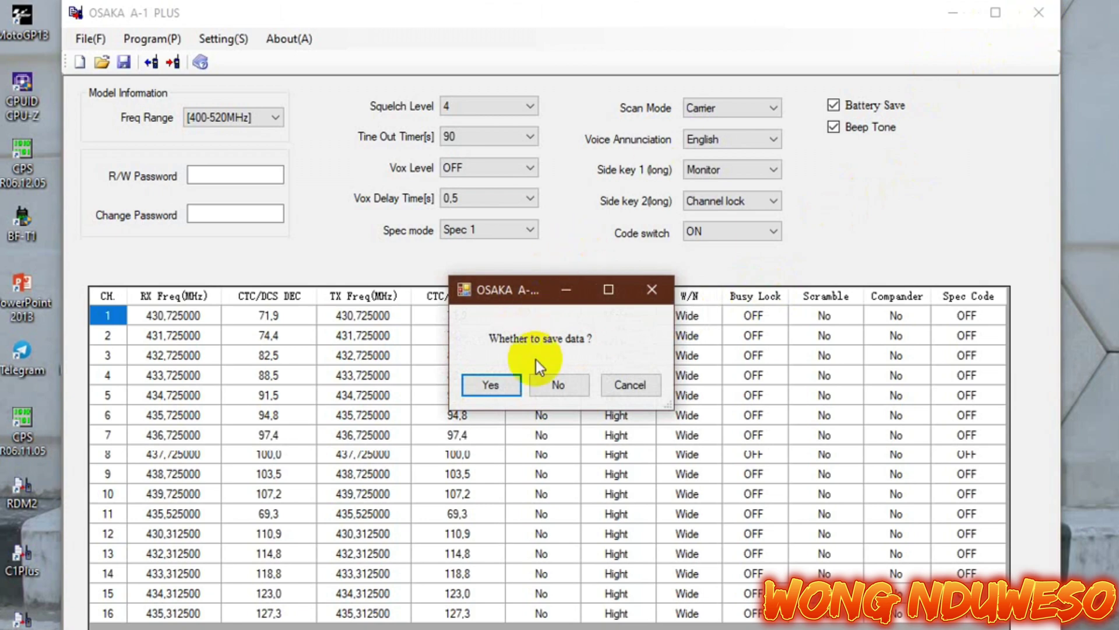
pyautogui.click(554, 384)
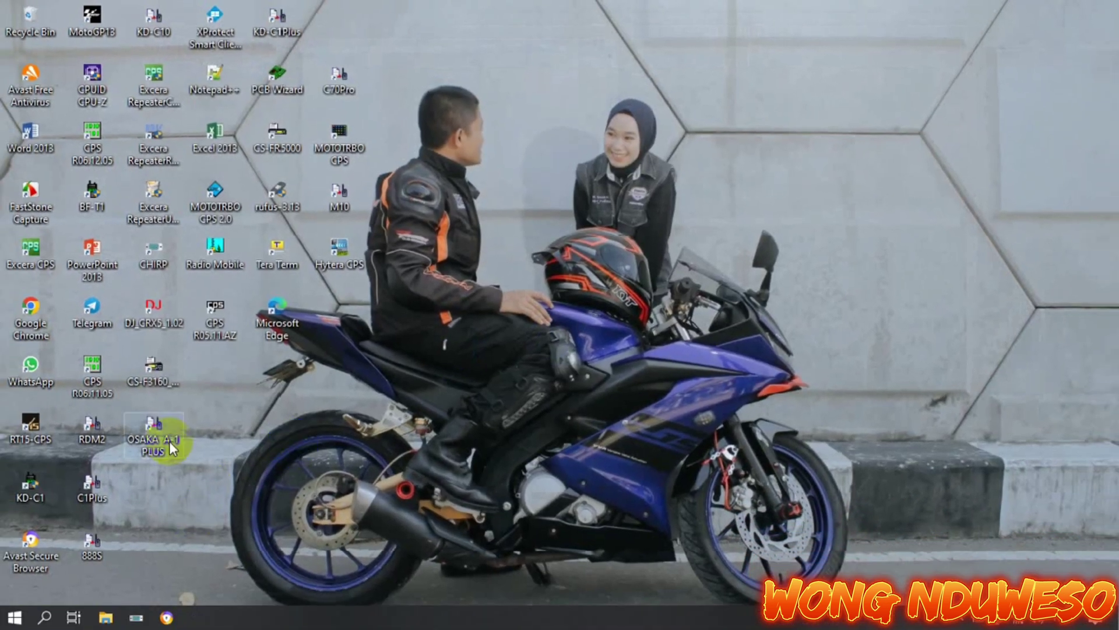
# Step: Switch to Google Chrome, open the mitraht.com website, and dismiss its Redell Company Profile video popup
pyautogui.click(34, 325)
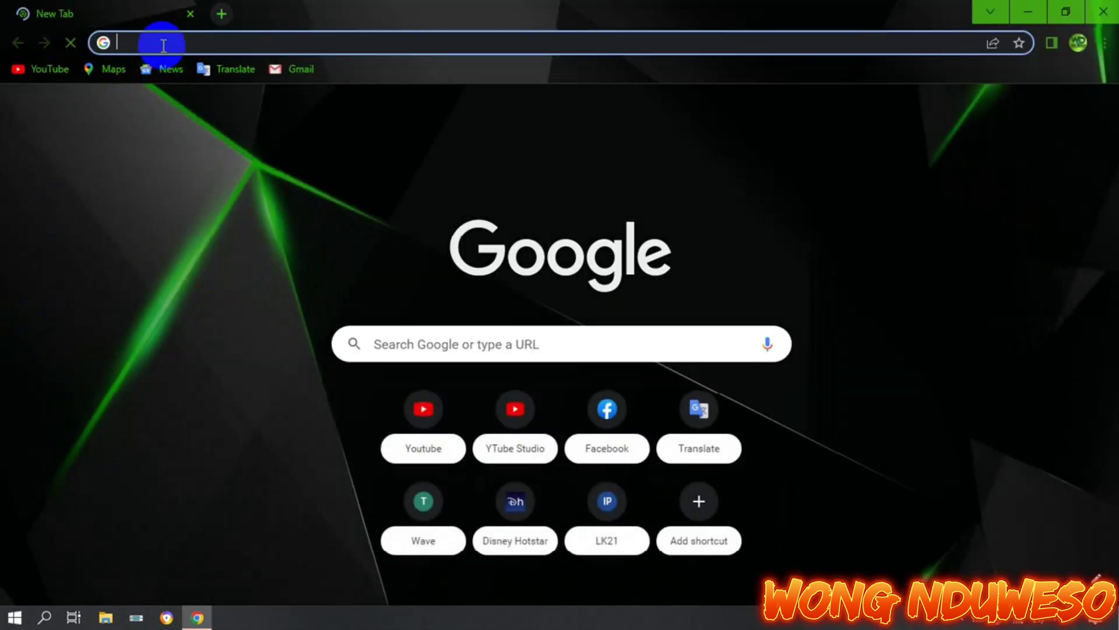
pyautogui.write('mitr')
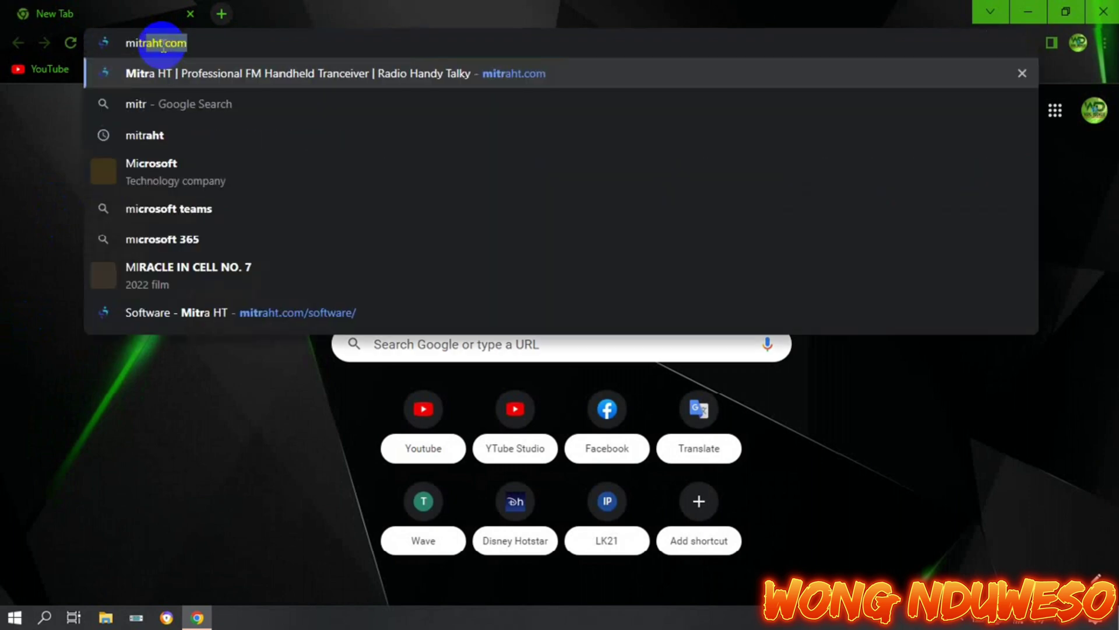
pyautogui.write('aht.com')
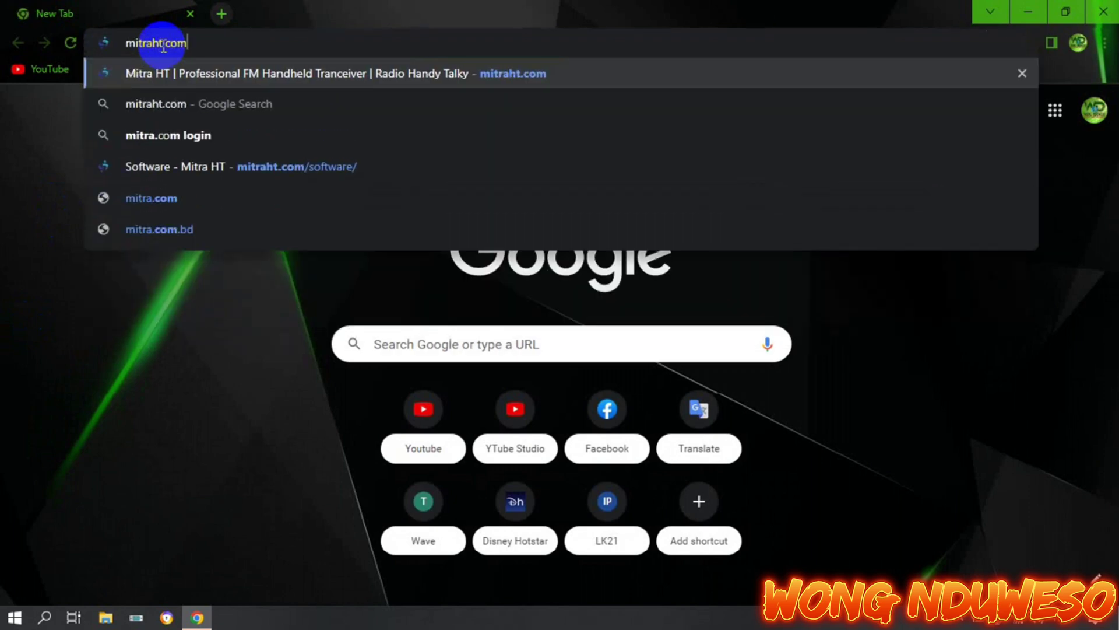
pyautogui.press('Return')
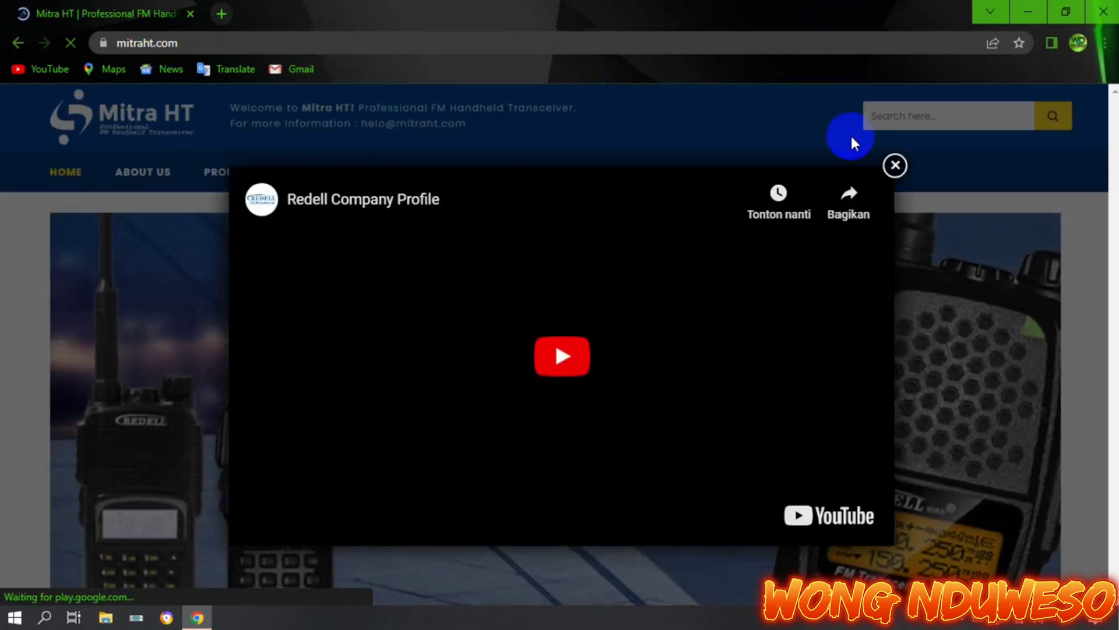
pyautogui.click(896, 166)
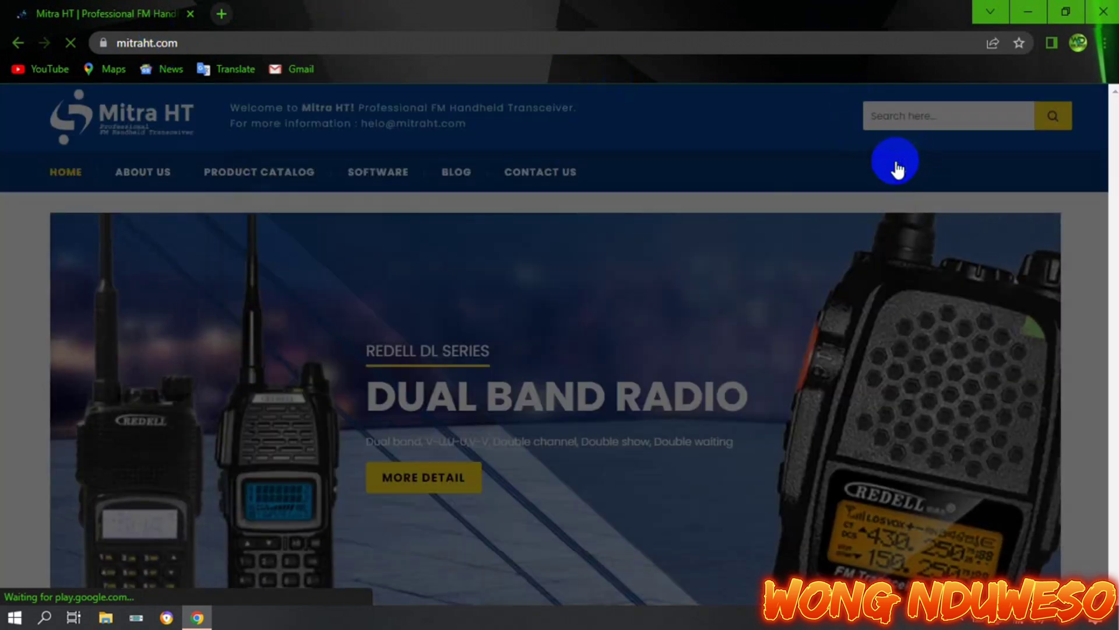